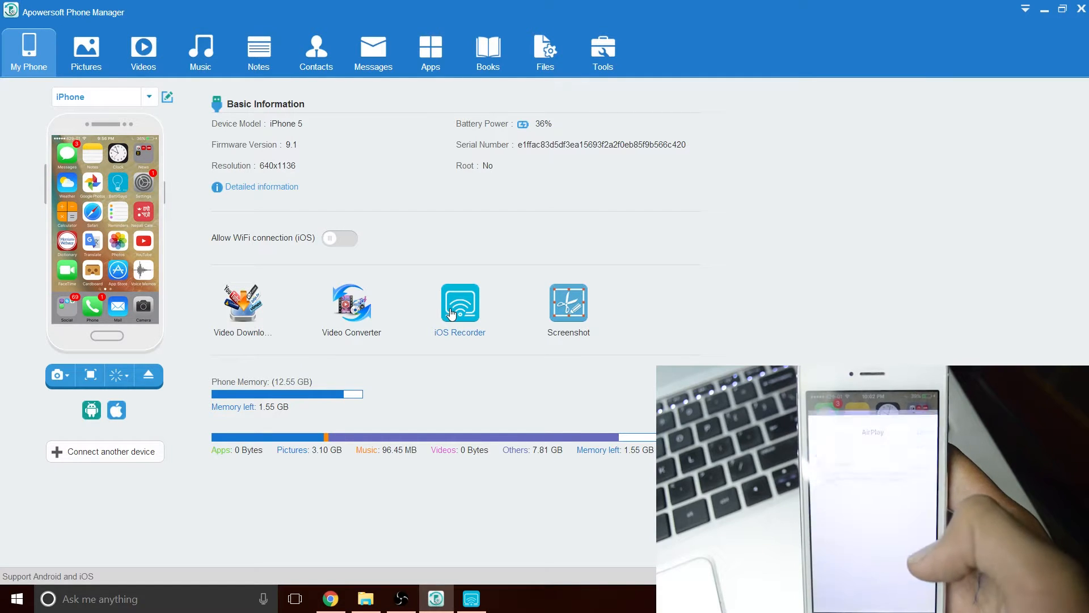
Step: Launch the iOS Recorder from the My Phone page and mirror the iPhone's home screen
{"action": "left_click", "coordinate": [452, 313]}
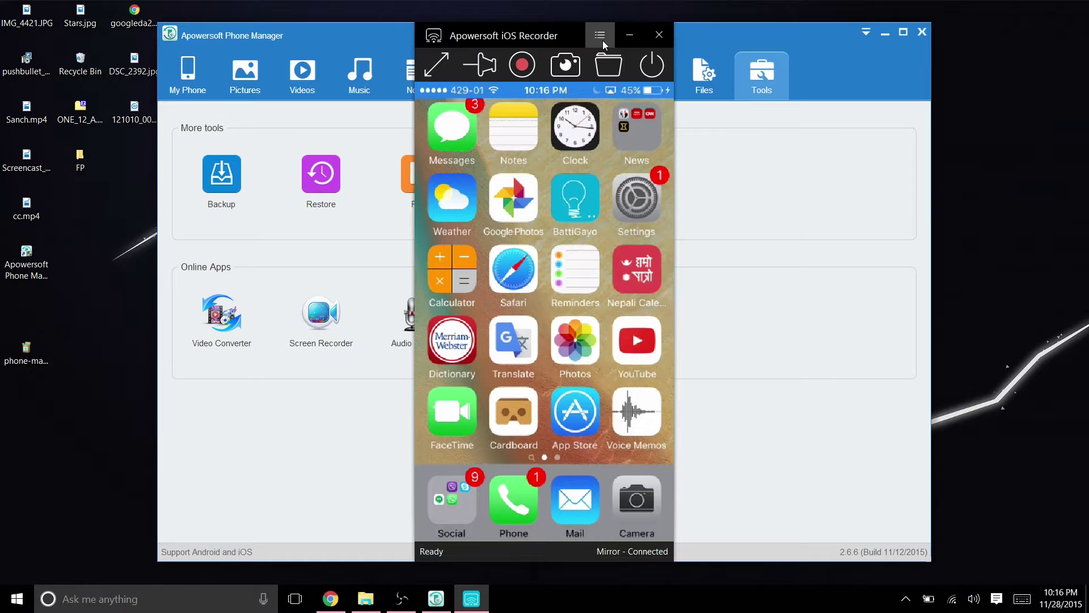
Step: In the recorder Options, disable full-screen default, keep MP4 format and choose High video quality
{"action": "left_click", "coordinate": [601, 36]}
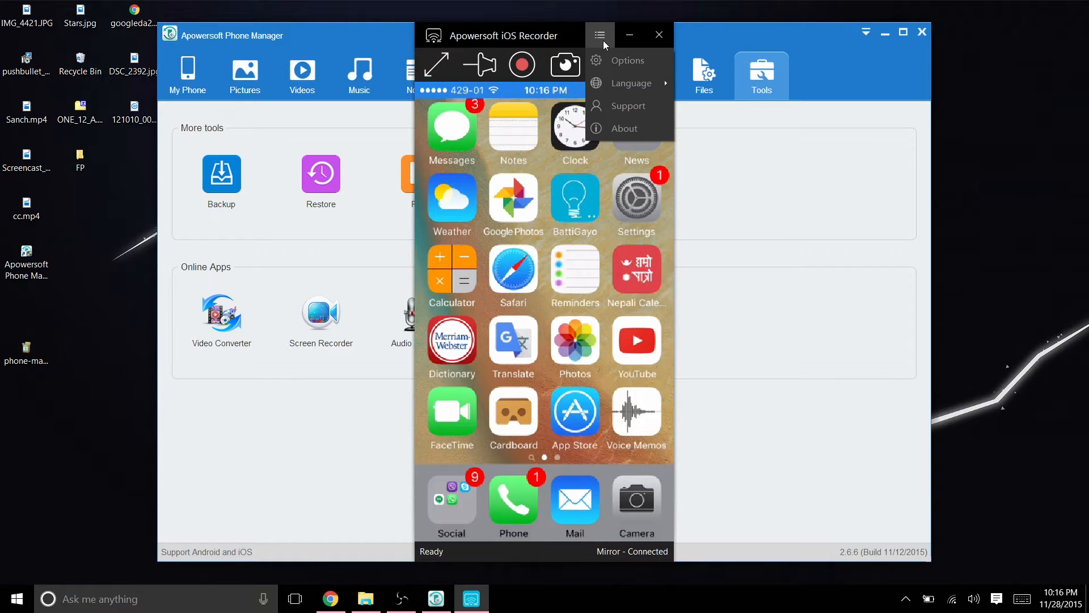
{"action": "left_click", "coordinate": [627, 60]}
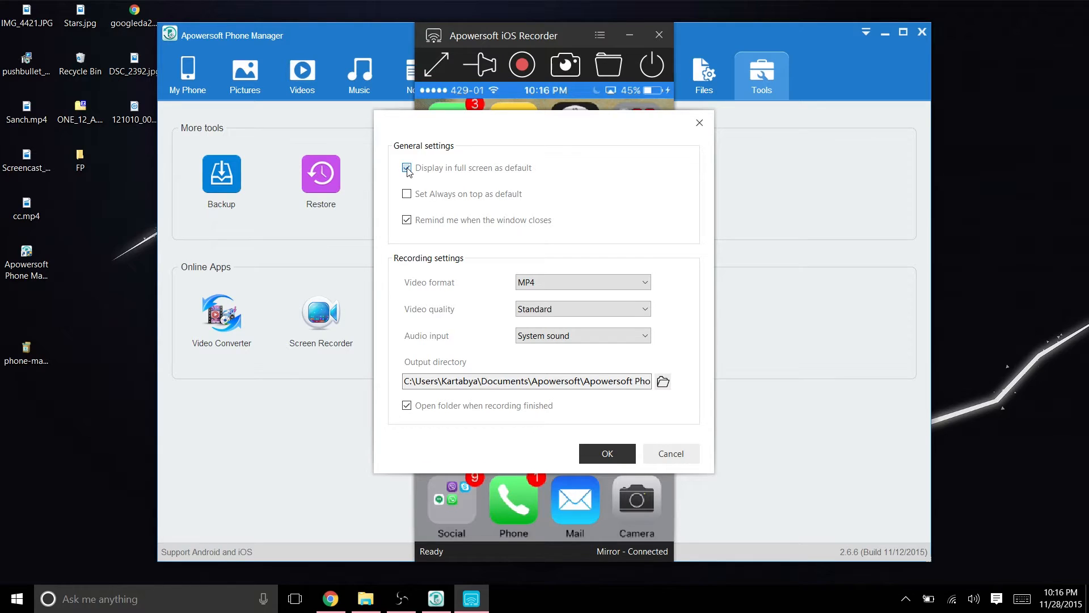
{"action": "left_click", "coordinate": [568, 282]}
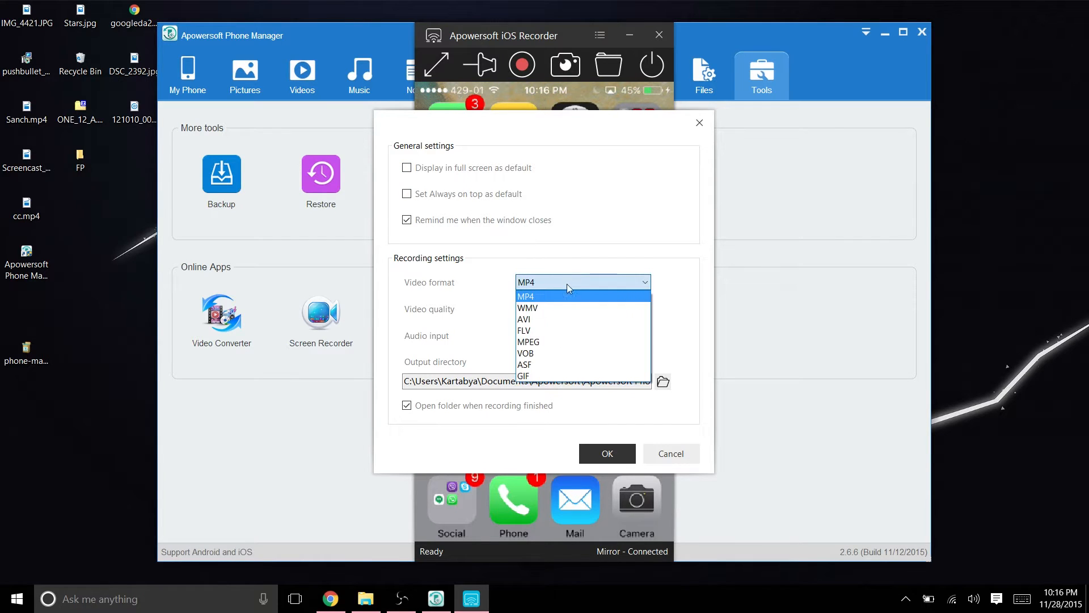
{"action": "left_click", "coordinate": [541, 297]}
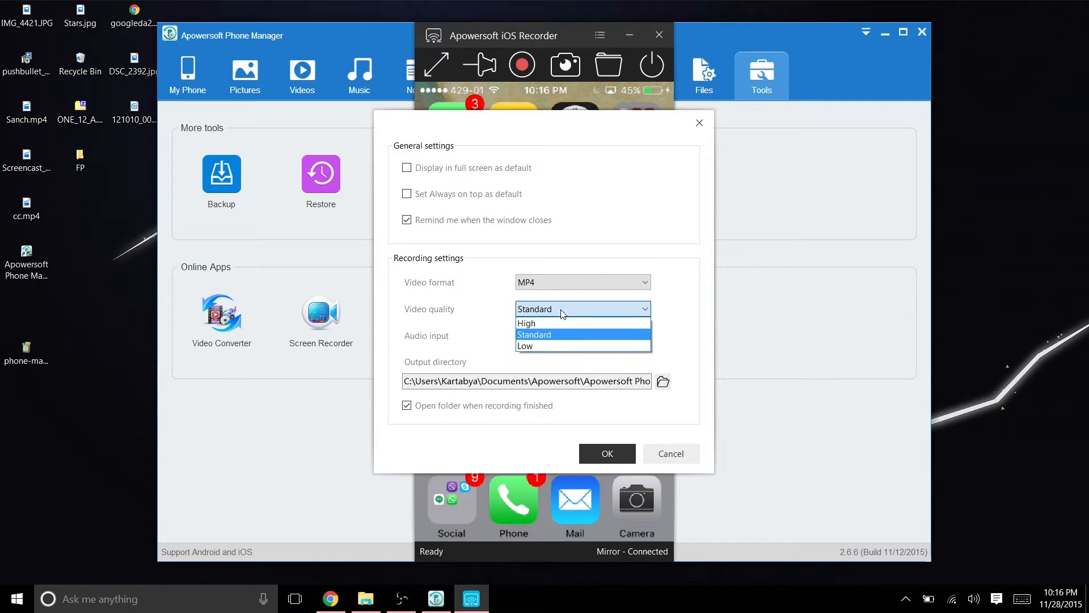
{"action": "left_click", "coordinate": [562, 336]}
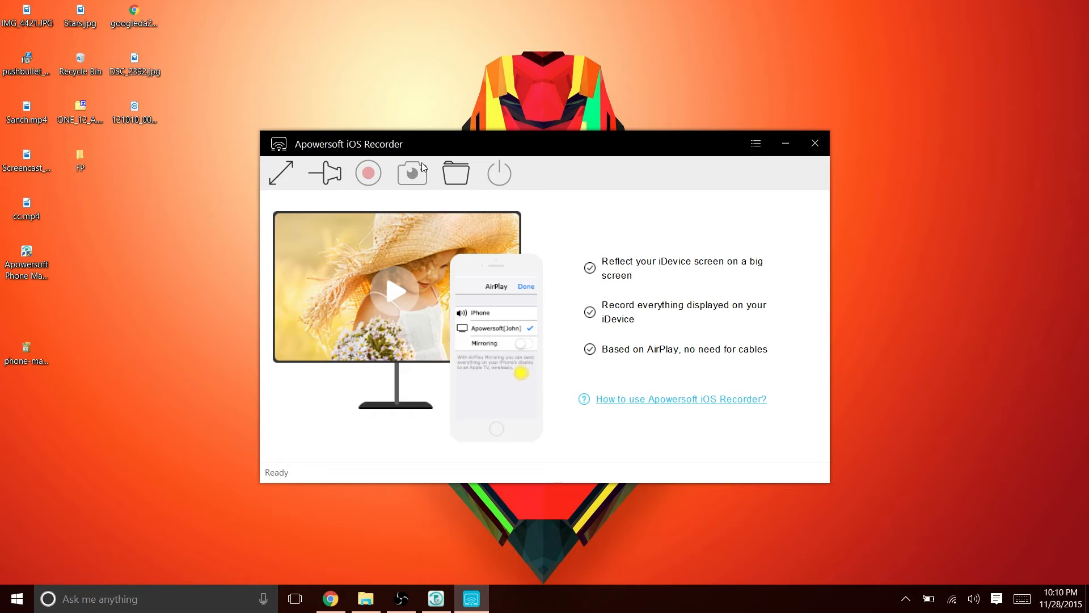
Step: Reveal the finished MP4 recording in its Screenshots folder
{"action": "left_click", "coordinate": [458, 173]}
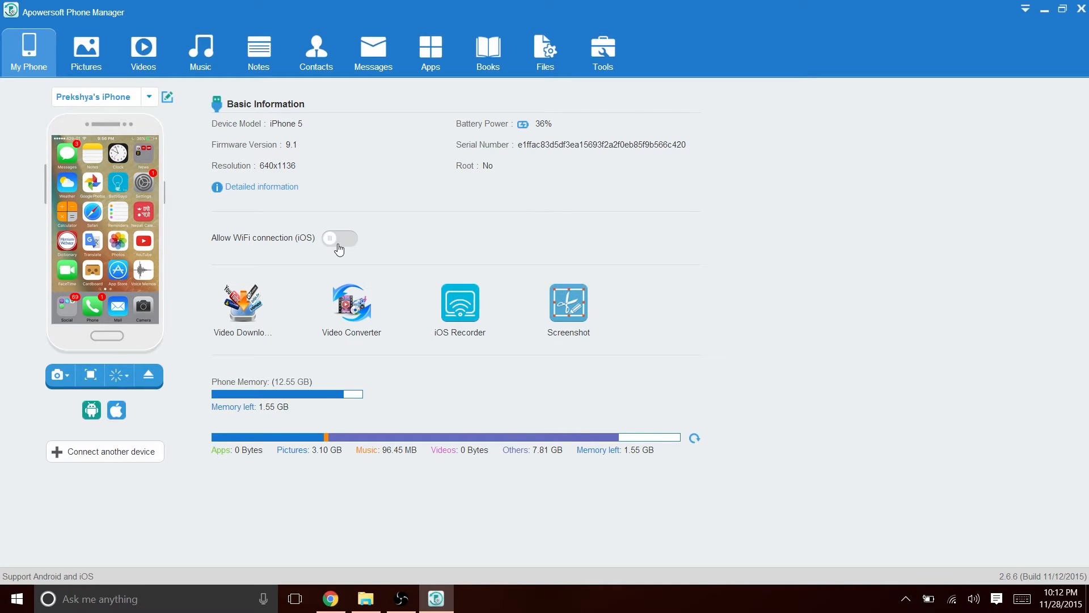
Step: Switch on Allow WiFi connection (iOS) and confirm the iTunes WiFi sync reminder with OK
{"action": "left_click", "coordinate": [339, 241]}
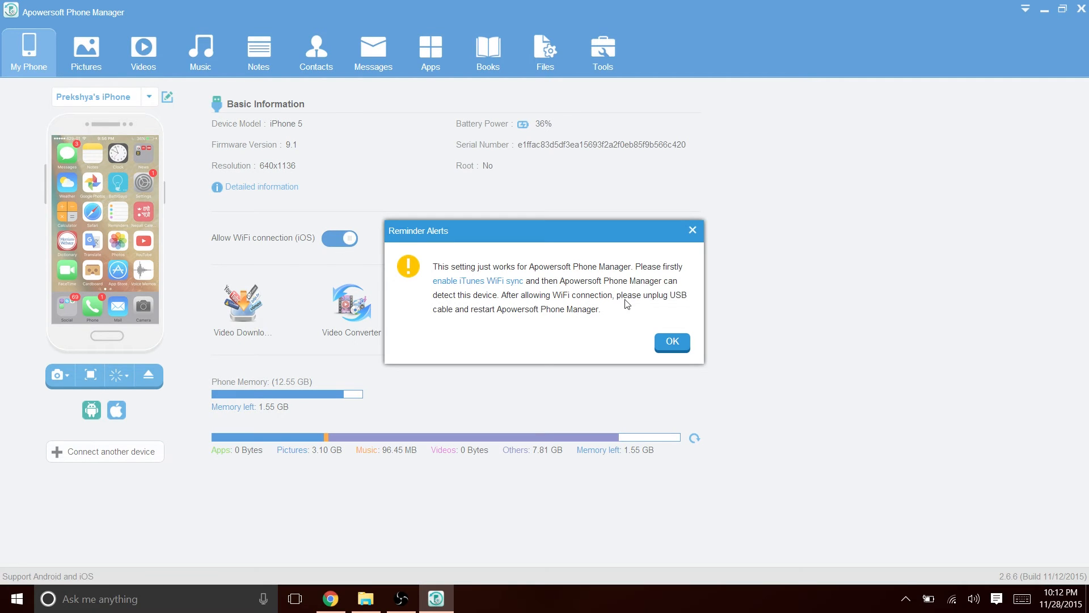
{"action": "left_click", "coordinate": [672, 344]}
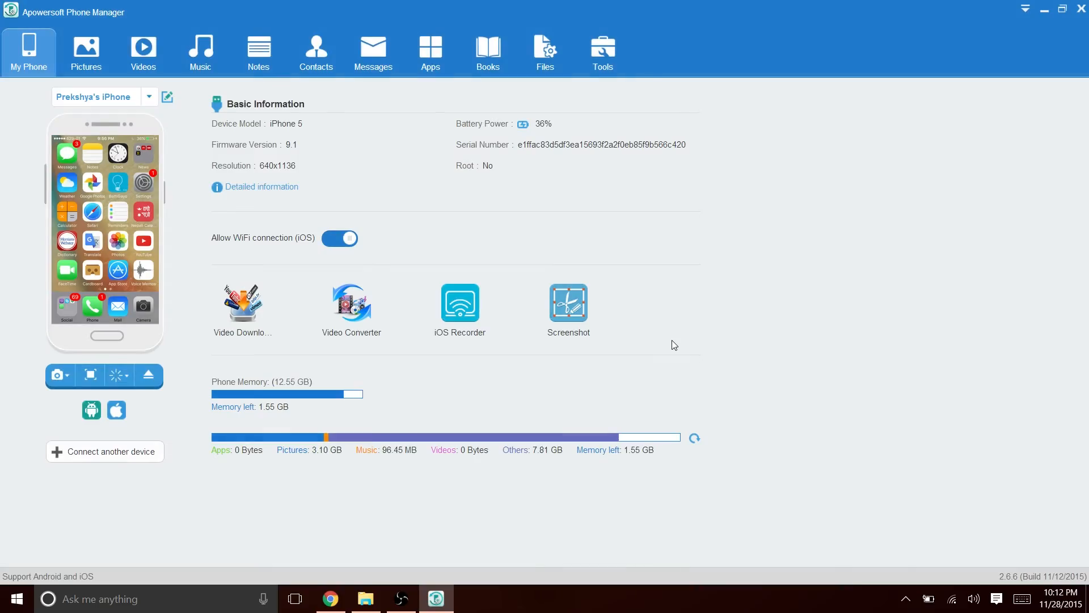